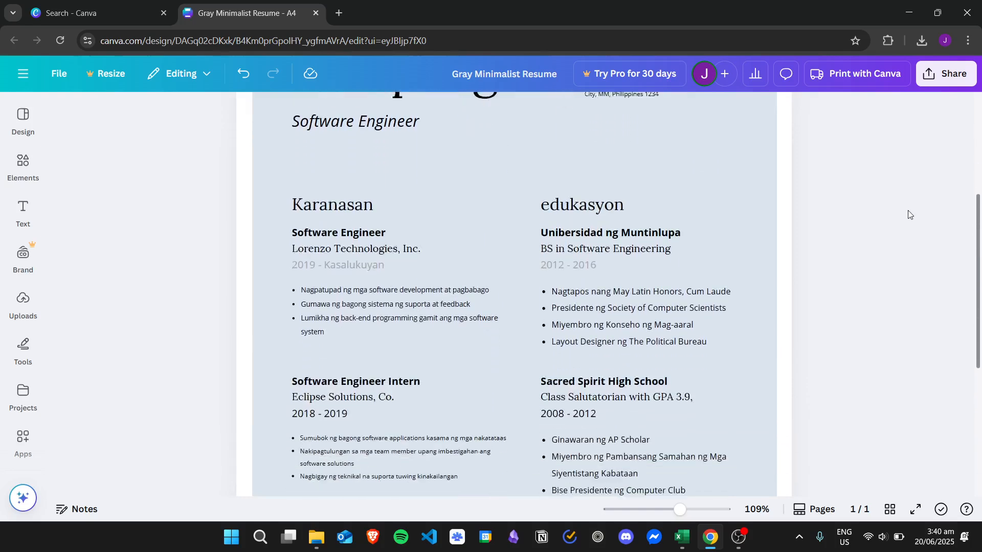
Replace the e-mail address text in the resume's contact block with the person's e-mail address
scroll(943, 210, "up", 8)
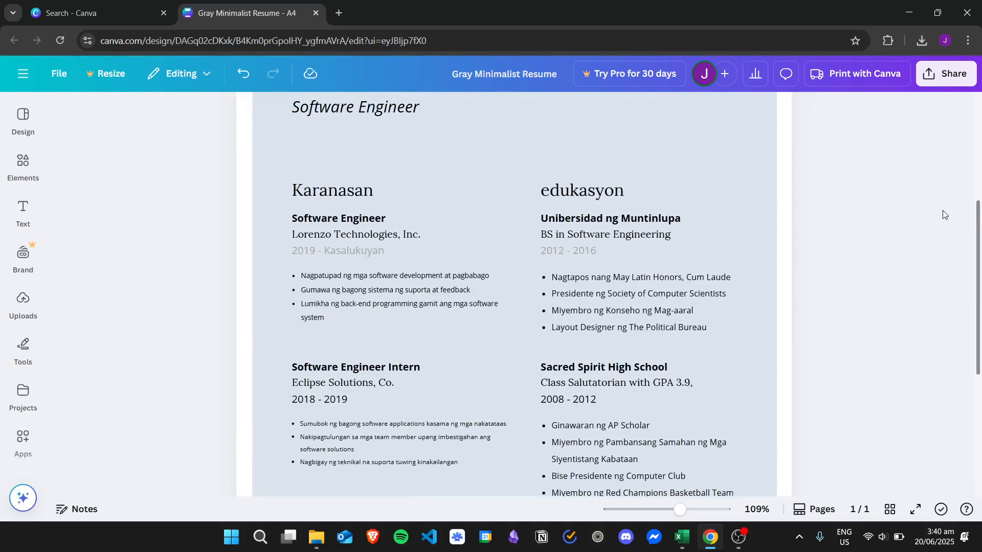
scroll(941, 138, "down", 1)
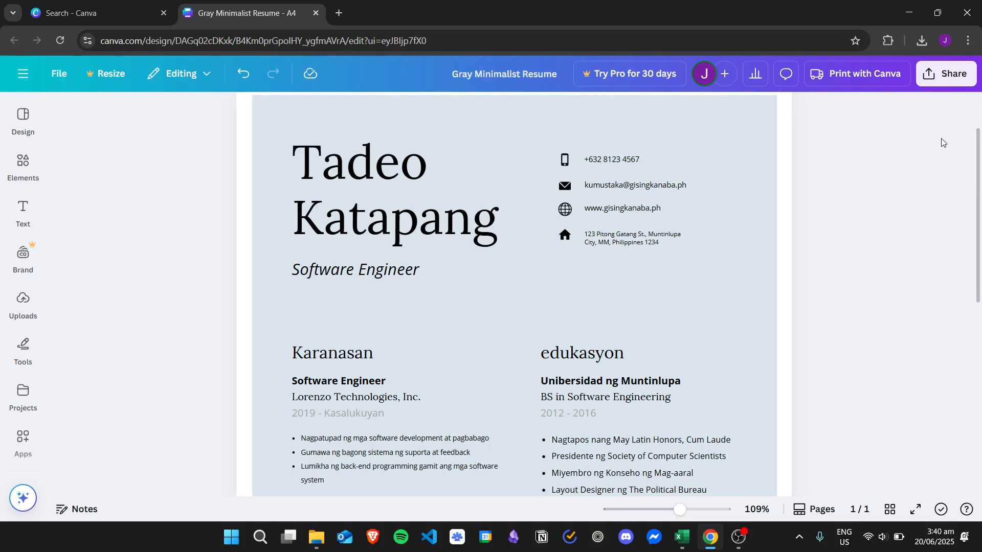
left_click(695, 186)
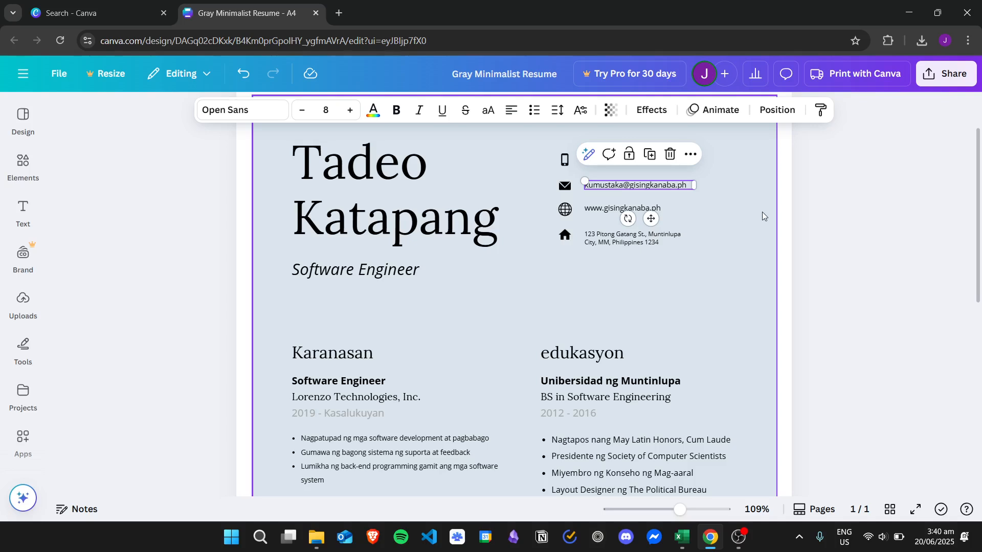
left_click(761, 242)
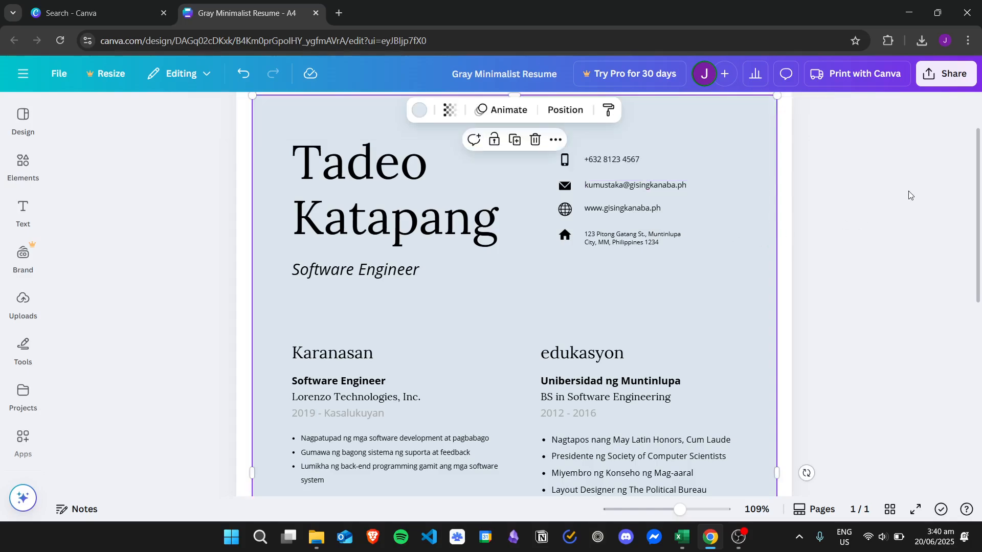
mouse_move(980, 161)
left_mouse_down()
mouse_move(978, 305)
mouse_move(972, 134)
mouse_move(976, 305)
mouse_move(965, 134)
mouse_move(966, 160)
left_mouse_up()
left_click(662, 200)
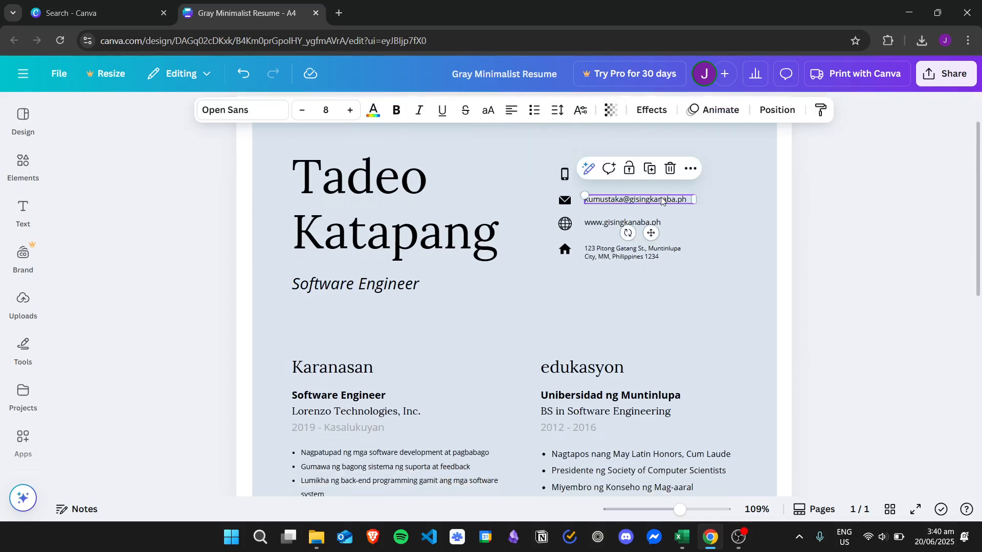
left_click(663, 200)
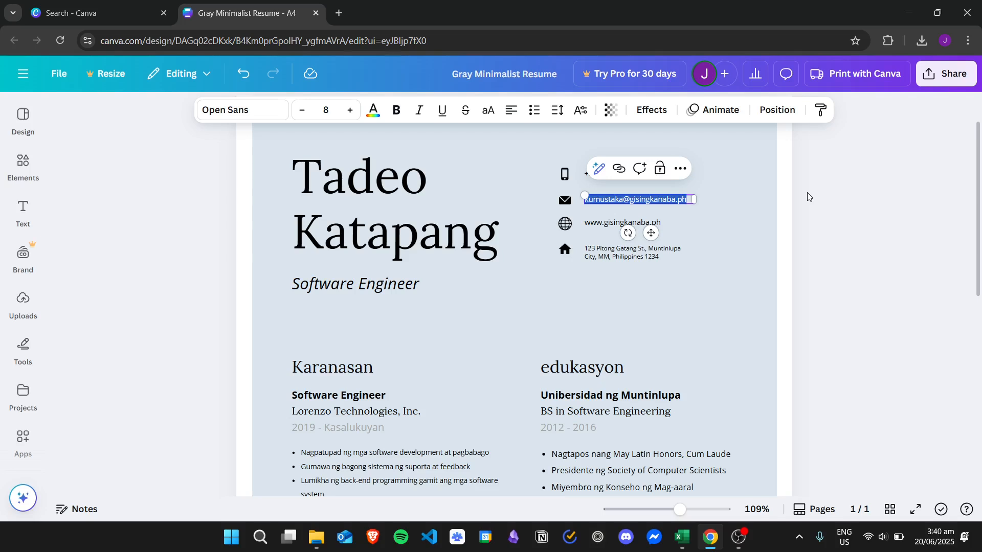
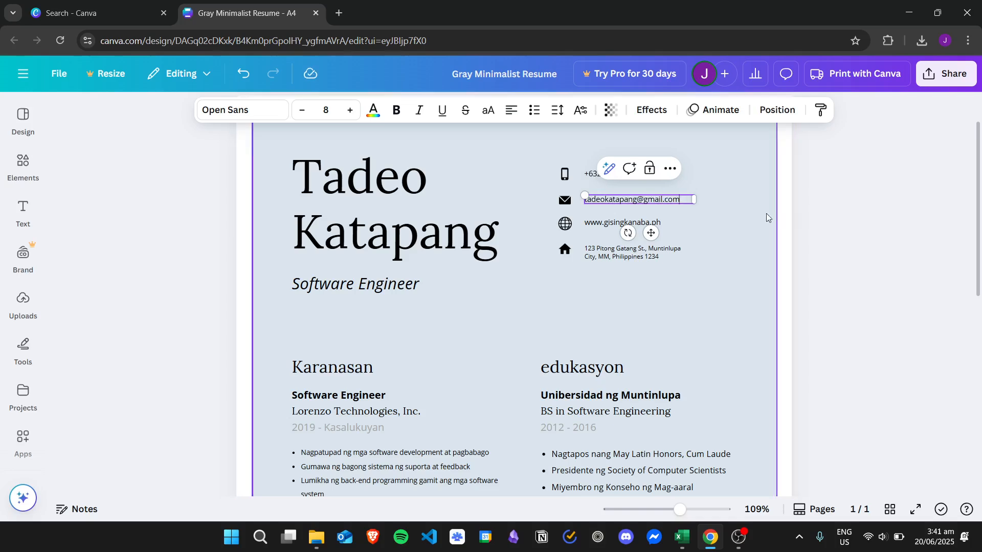
key("Escape")
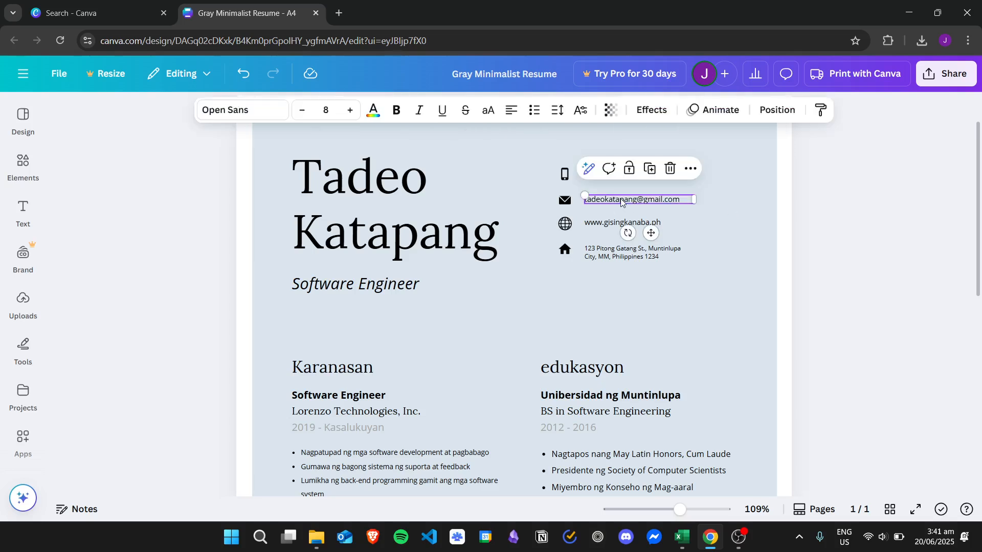
Add a link to the e-mail text pointing to the person's e-mail address
left_click(691, 171)
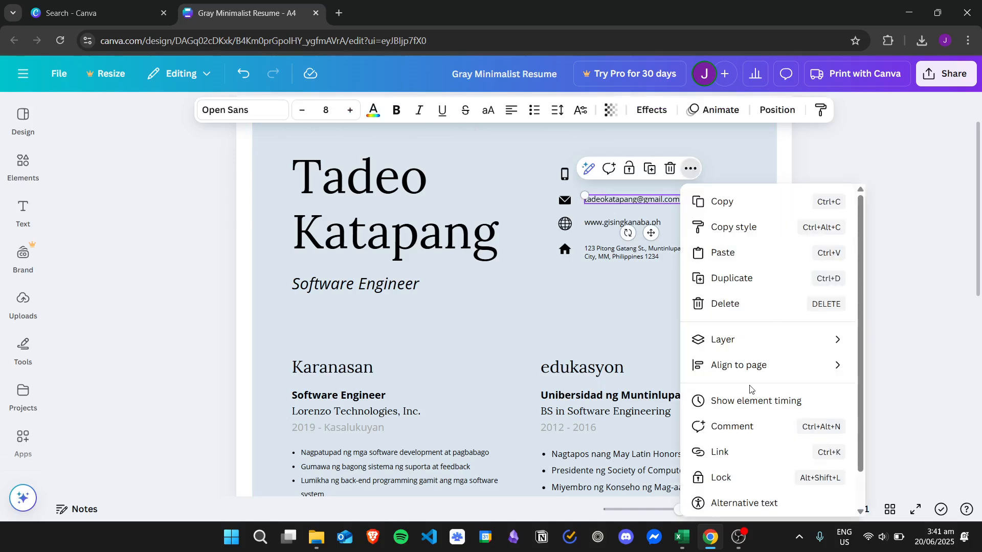
left_click(731, 453)
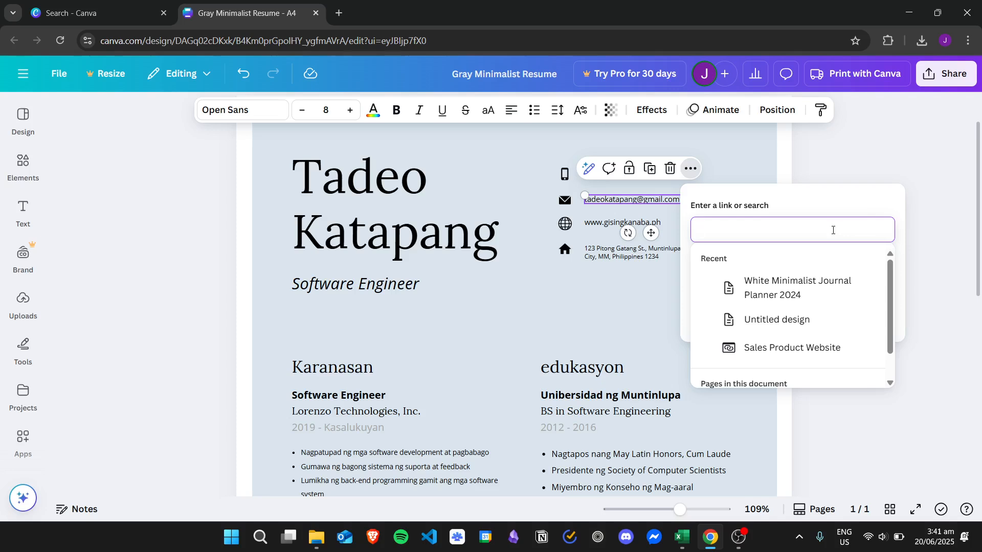
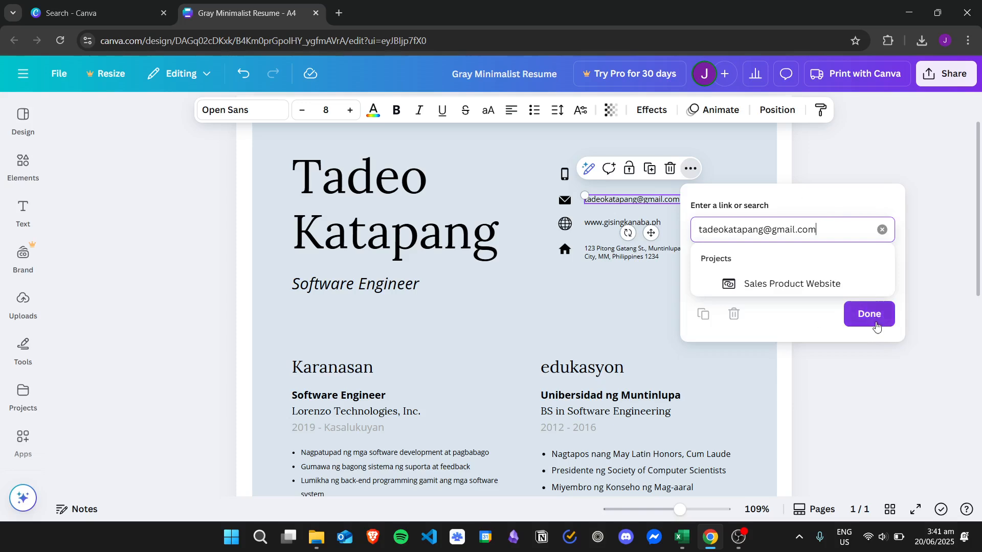
left_click(872, 321)
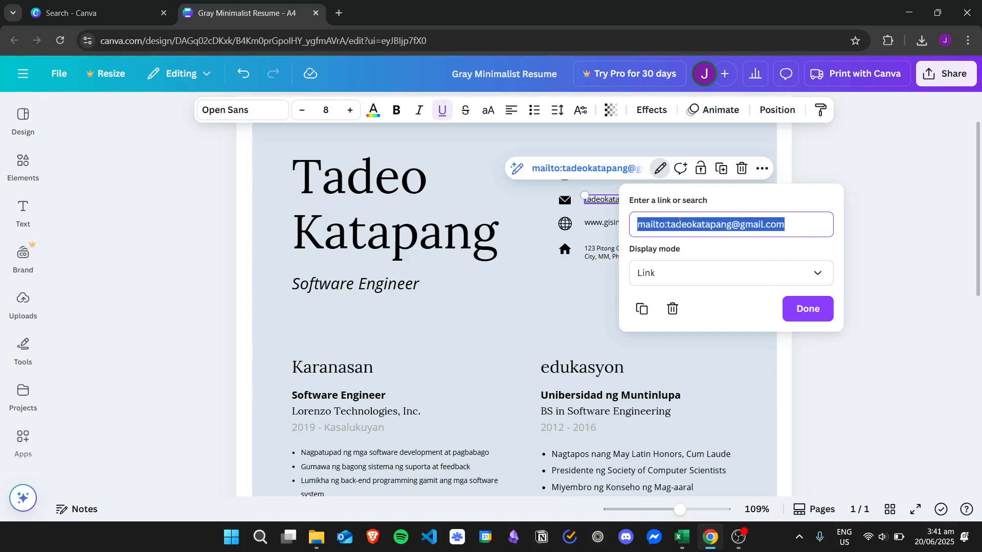
Check the e-mail link's address and remove the underline from the e-mail text
left_click(675, 224)
left_click_drag(667, 223, 798, 221)
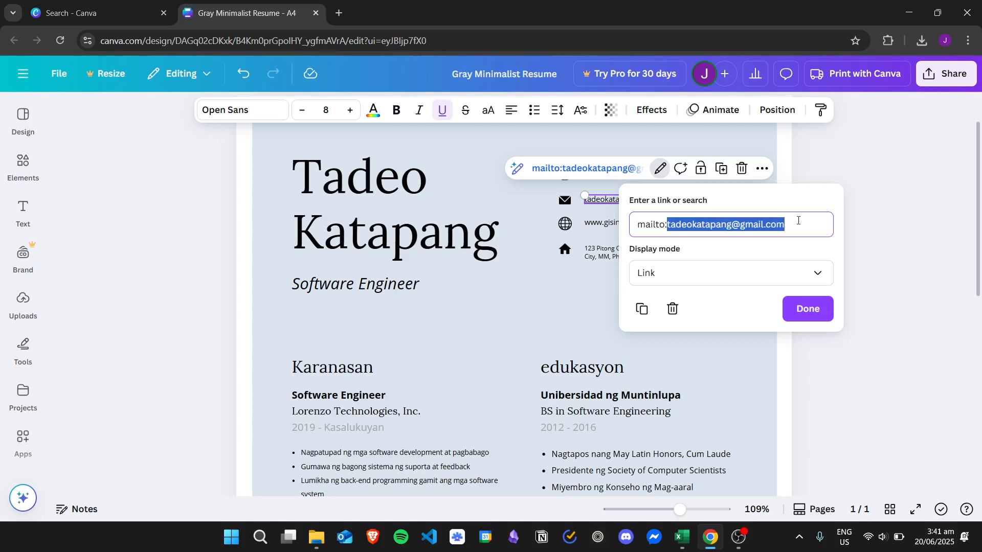
left_click(812, 313)
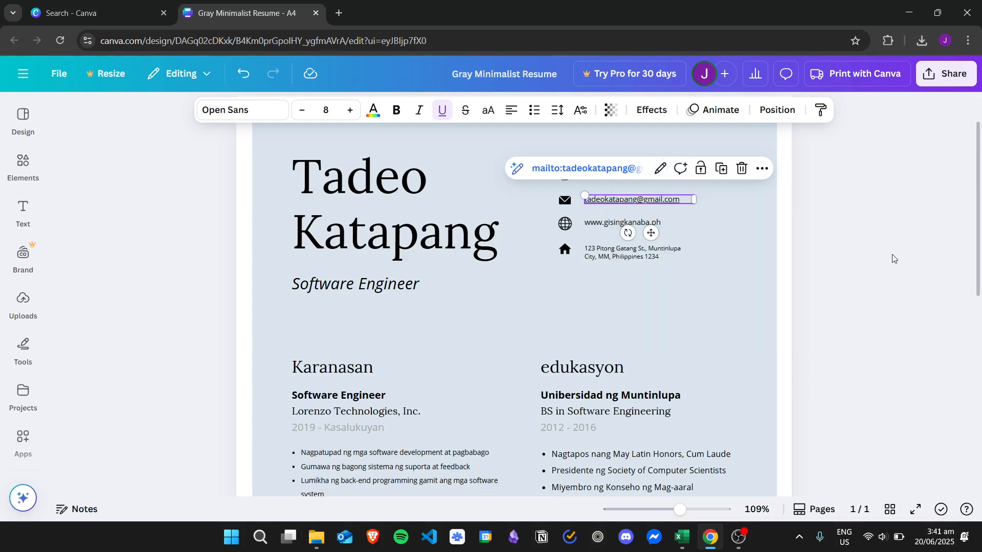
left_click(880, 248)
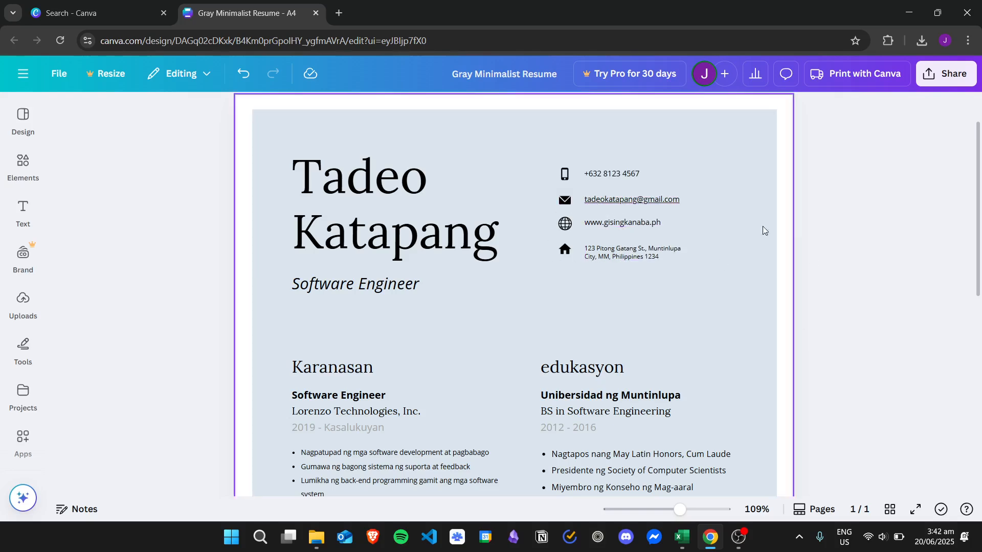
left_click(663, 206)
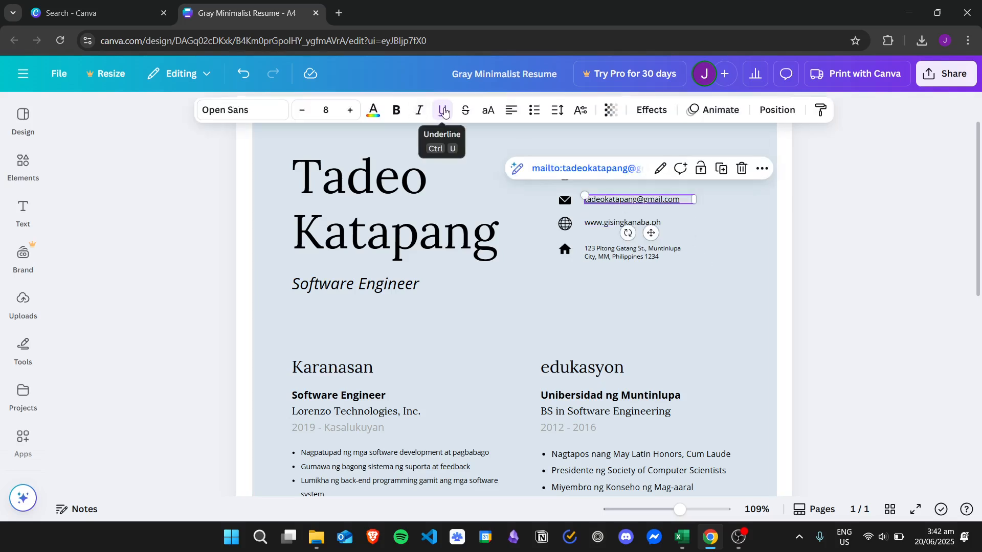
left_click(736, 279)
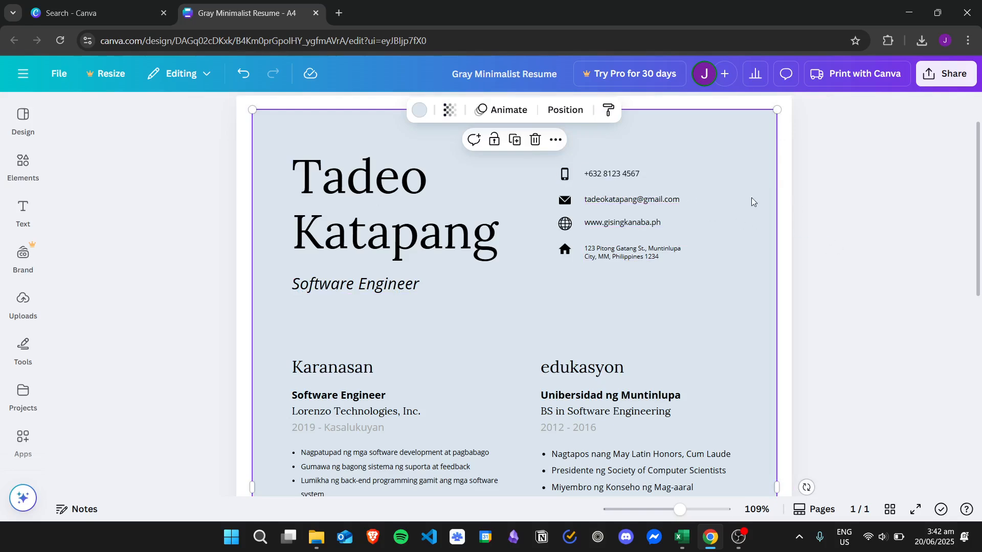
Search the elements library for mail graphics
left_click(16, 168)
left_click(94, 122)
type("mail")
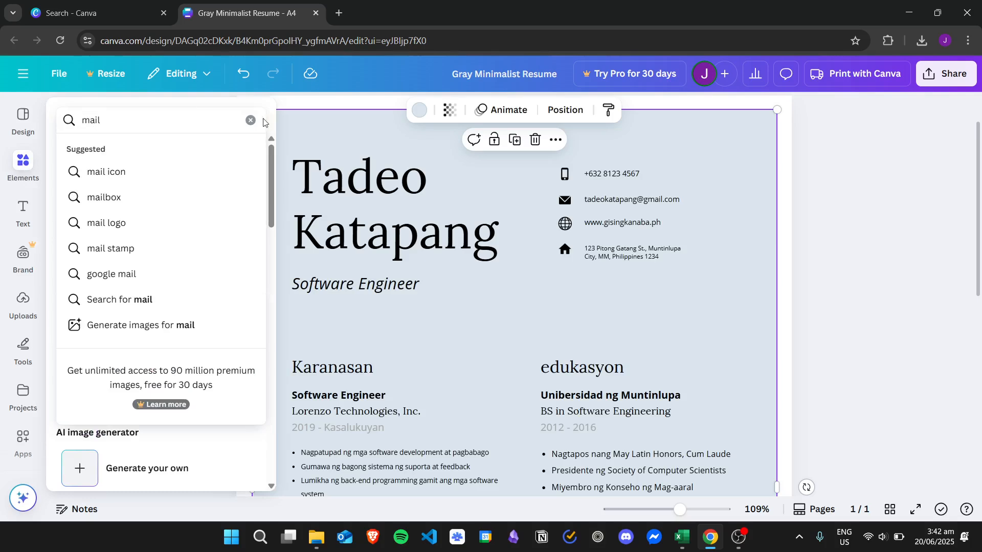
left_click(409, 321)
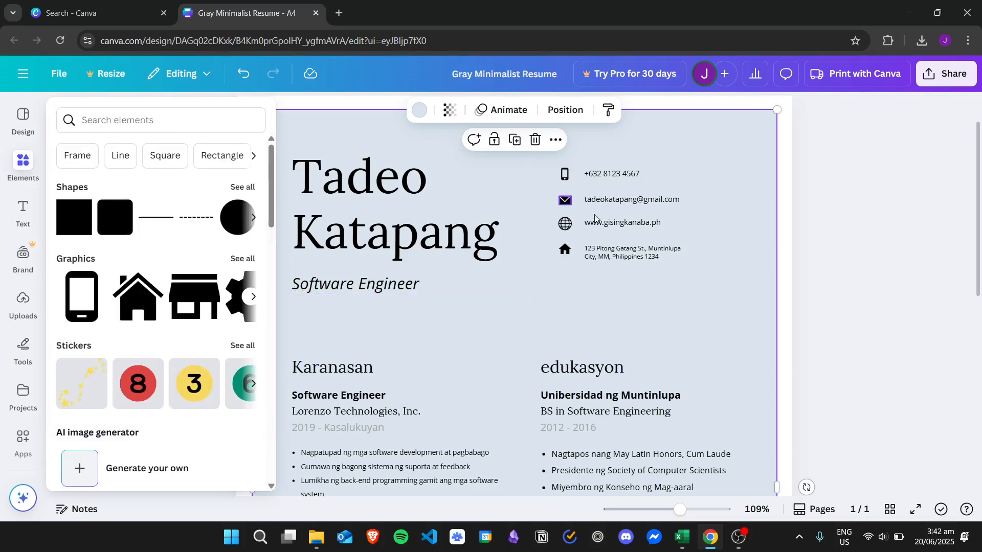
Link the envelope icon beside the e-mail to the person's e-mail address
left_click(564, 202)
left_click(662, 284)
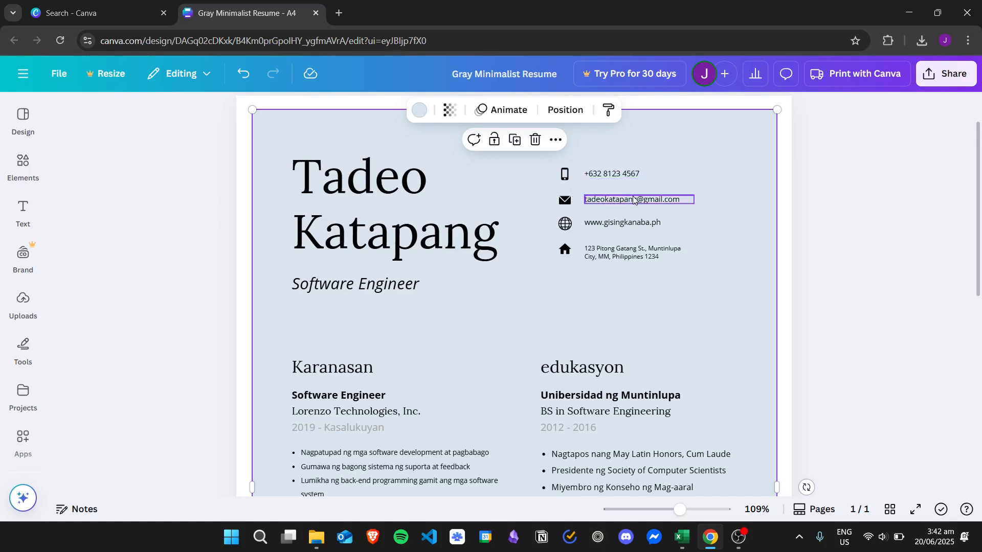
left_click(564, 203)
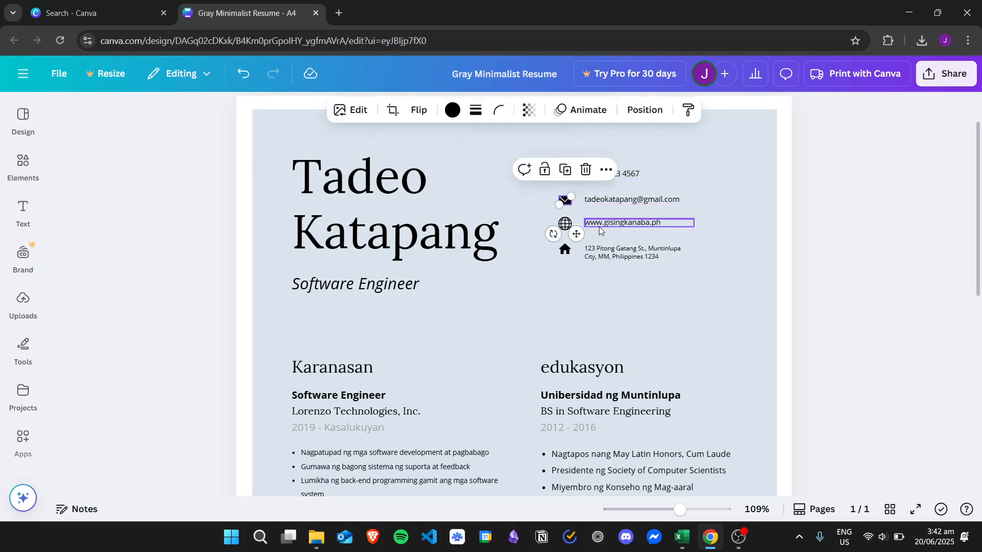
left_click(606, 169)
left_click(640, 453)
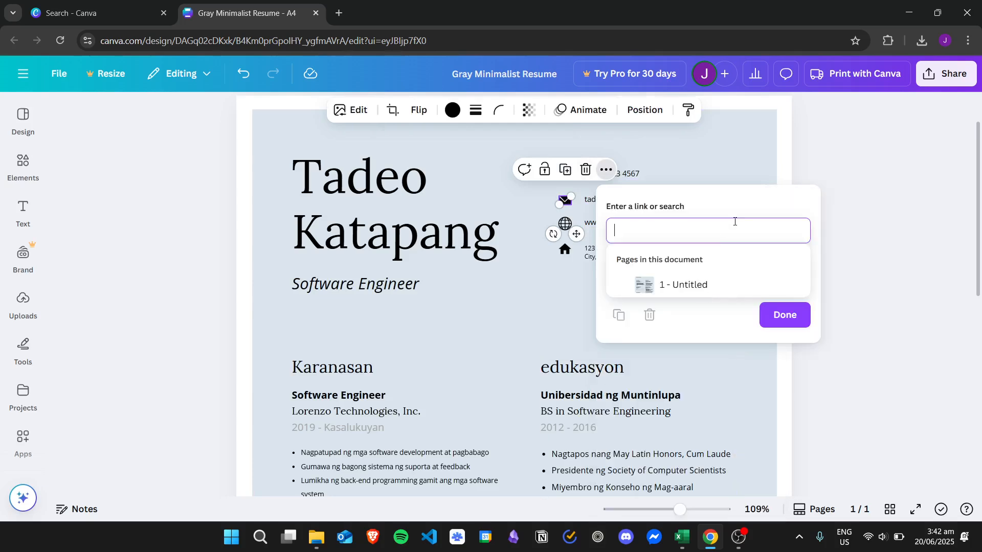
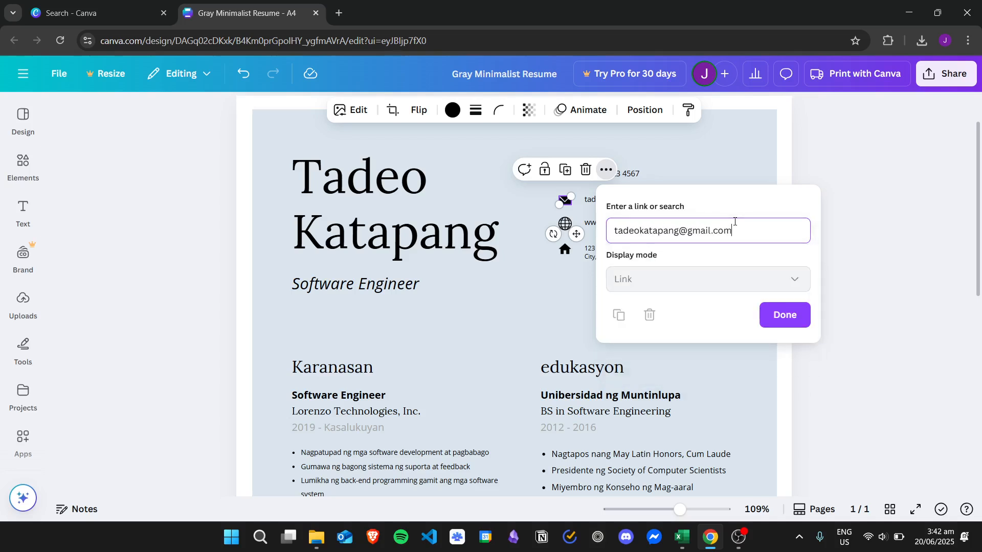
left_click(784, 313)
left_click(722, 311)
left_click(762, 309)
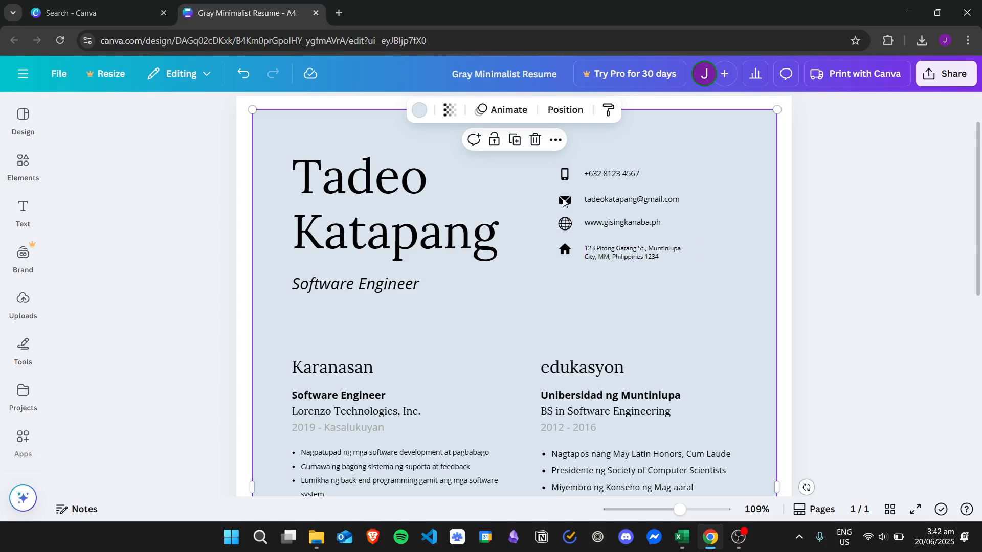
left_click(637, 230)
left_click(654, 222)
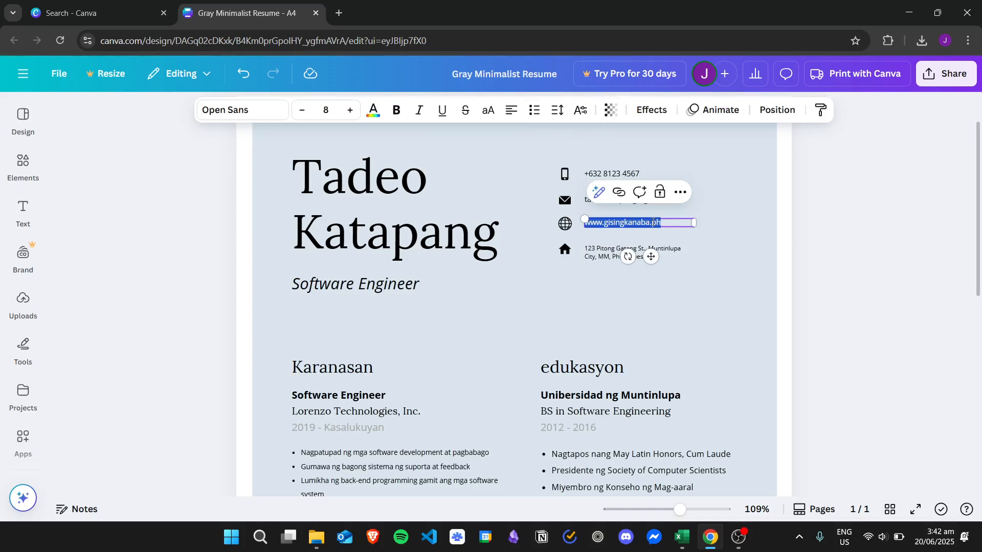
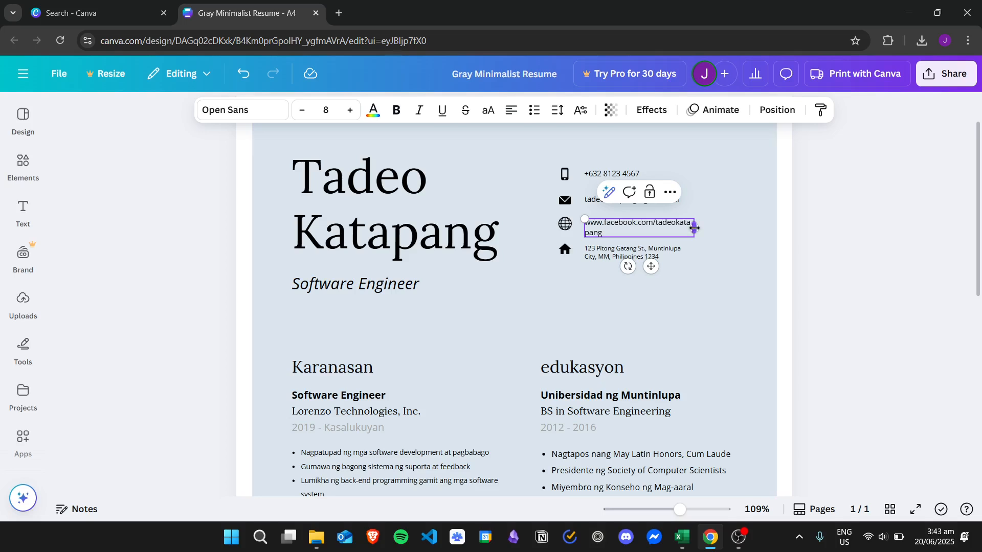
left_click_drag(694, 229, 716, 228)
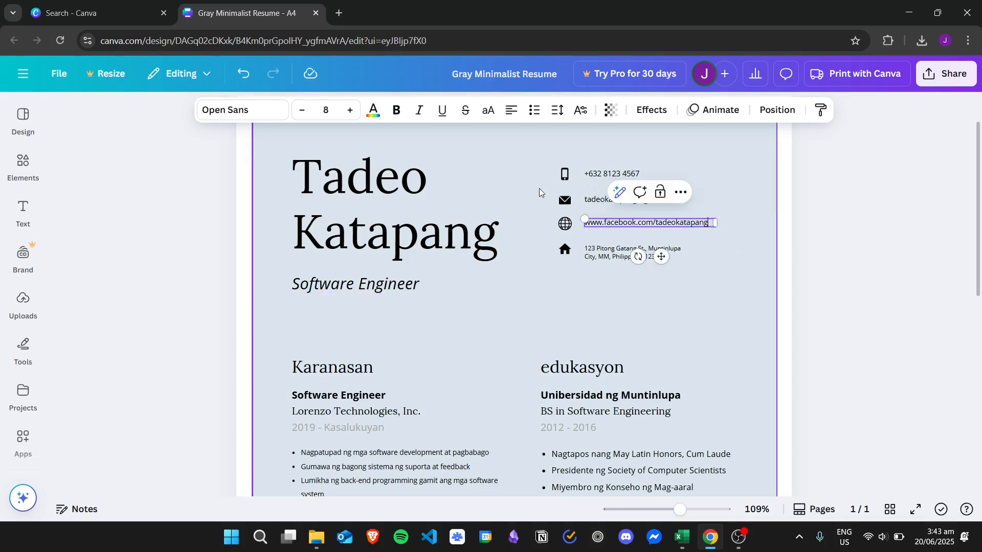
left_click(665, 317)
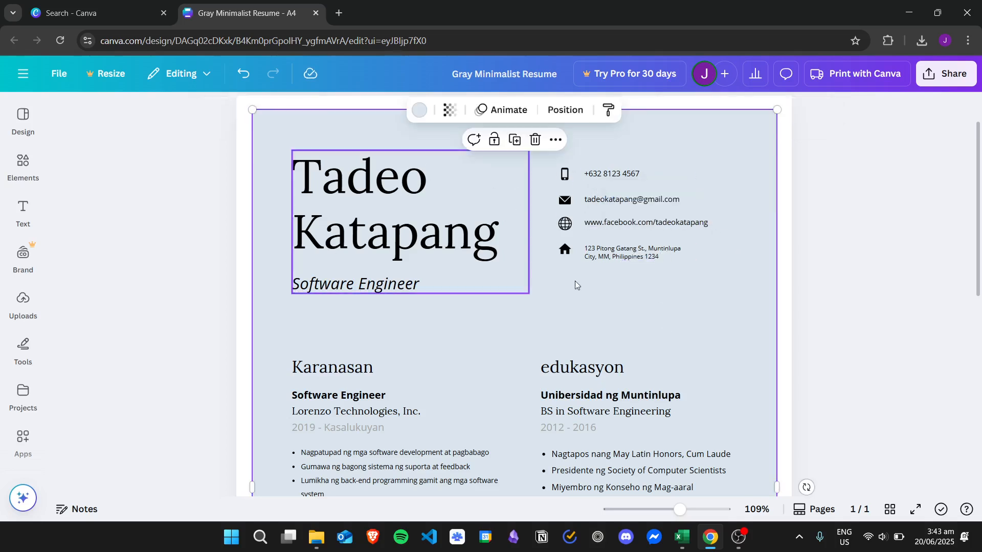
left_click(620, 225)
right_click(674, 224)
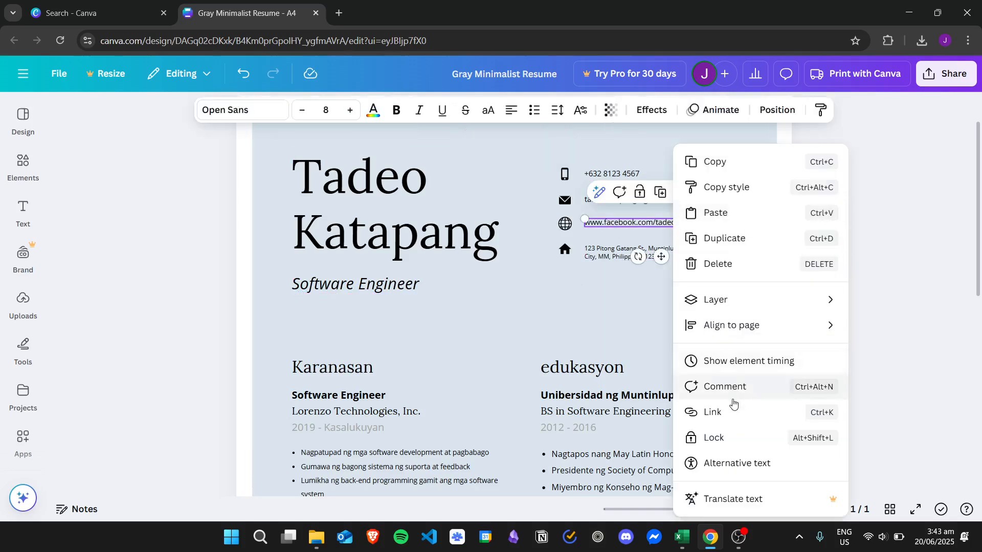
left_click(716, 413)
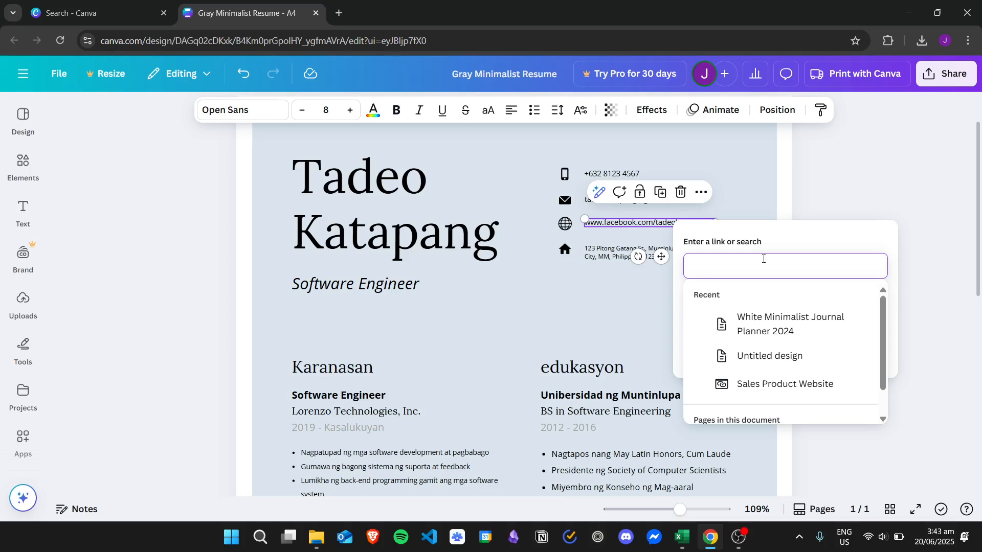
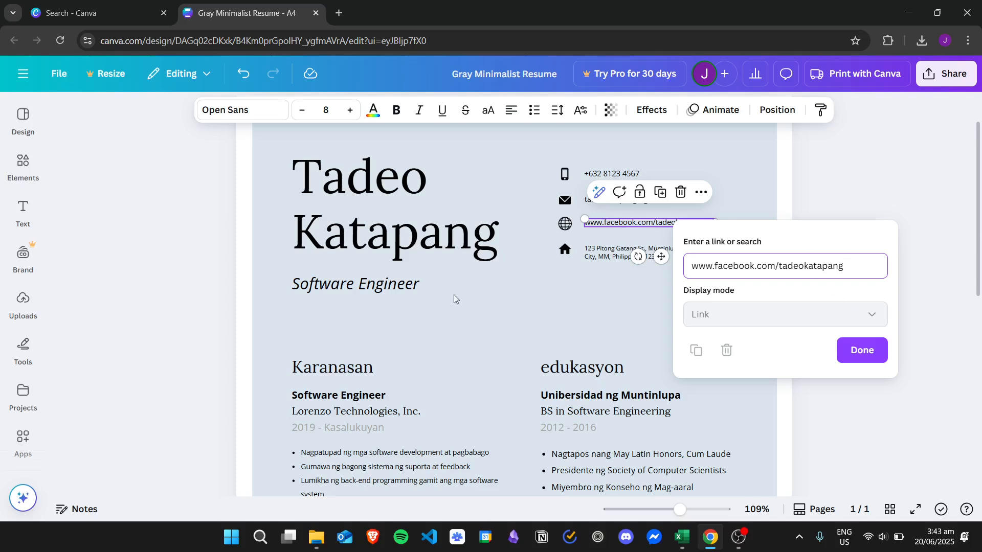
left_click(862, 351)
left_click(837, 333)
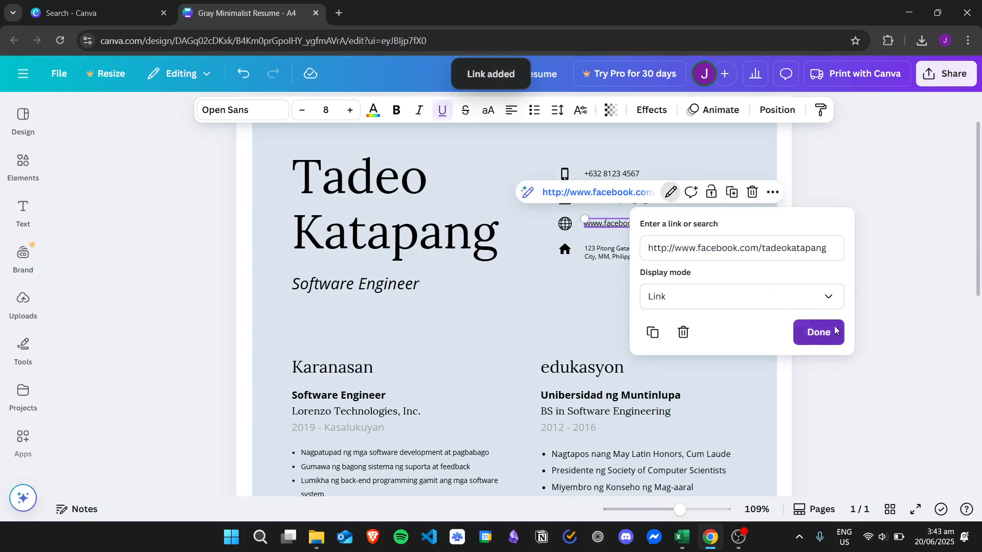
Remove the underline from the linked Facebook URL text
left_click(616, 301)
left_click(644, 221)
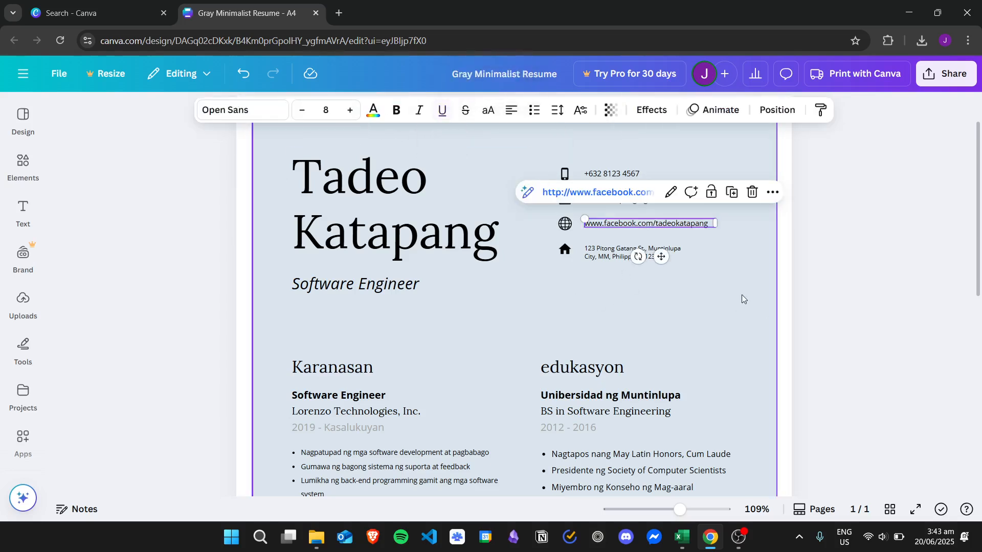
left_click(660, 186)
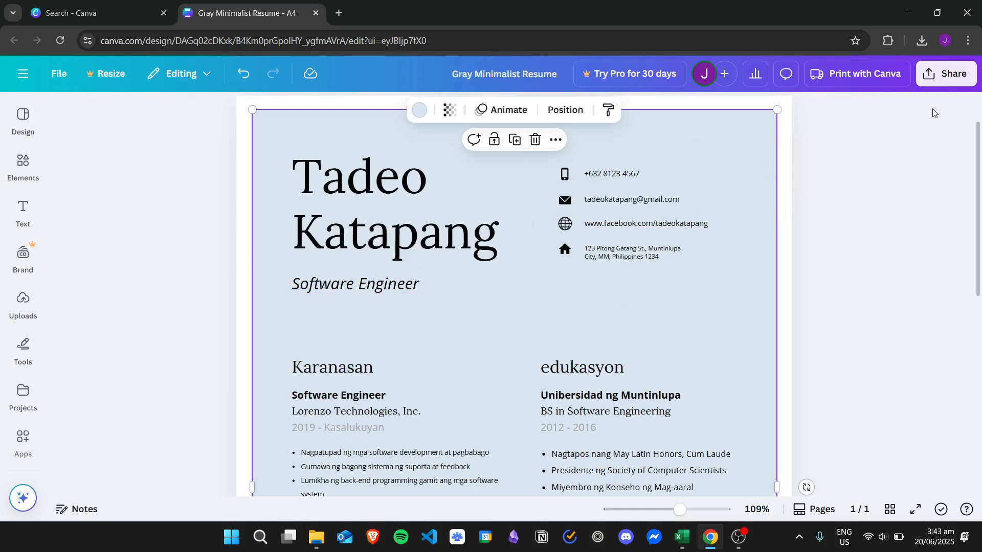
Download the resume as a PDF and open the downloaded file in the browser
left_click(946, 74)
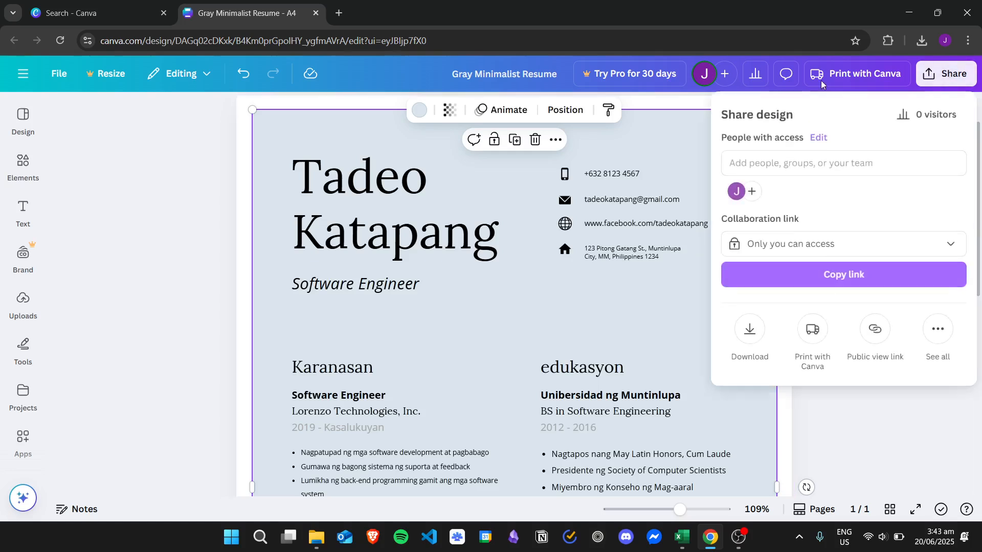
left_click(750, 328)
left_click(850, 277)
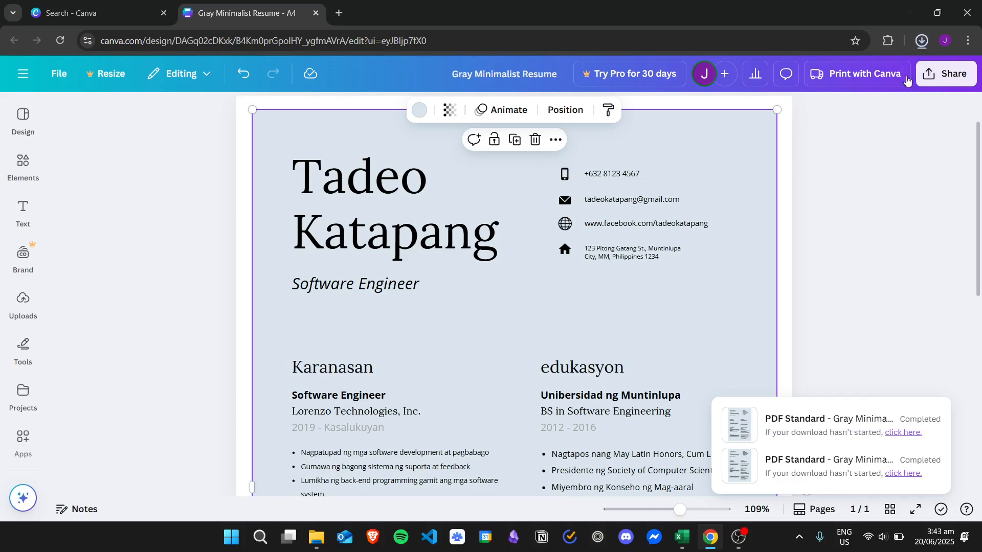
left_click(921, 42)
left_click(818, 97)
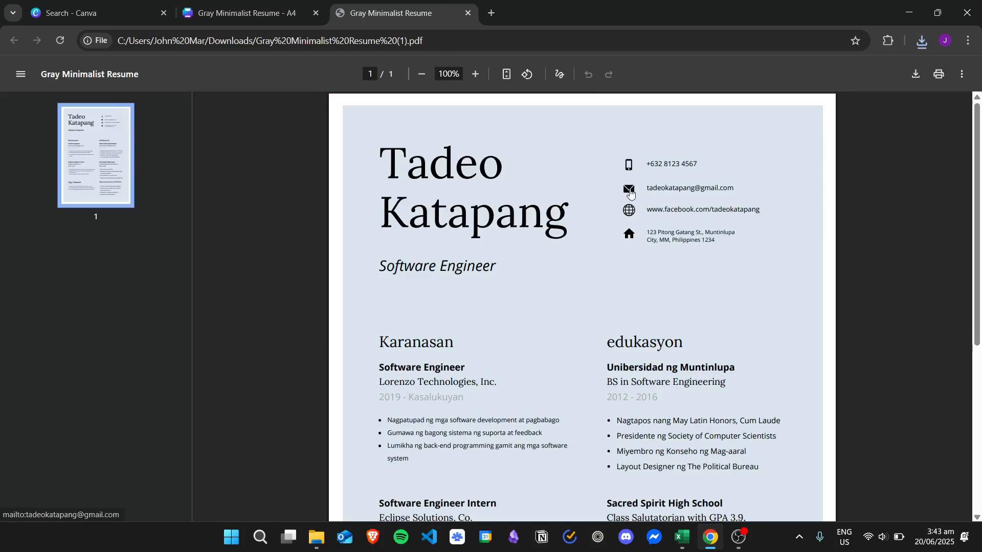
Test the e-mail link in the PDF and close the new mail window it opens
left_click(704, 191)
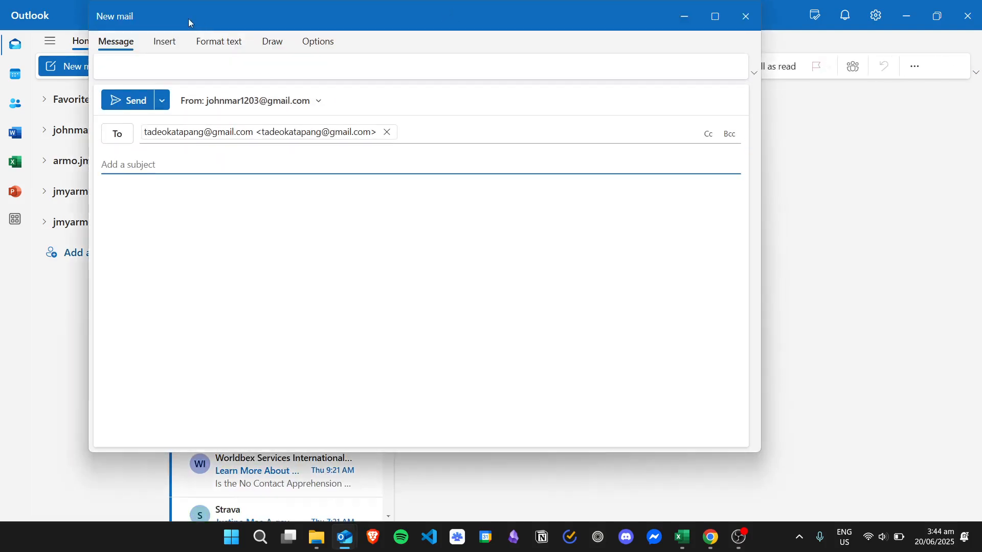
left_click_drag(177, 19, 126, 31)
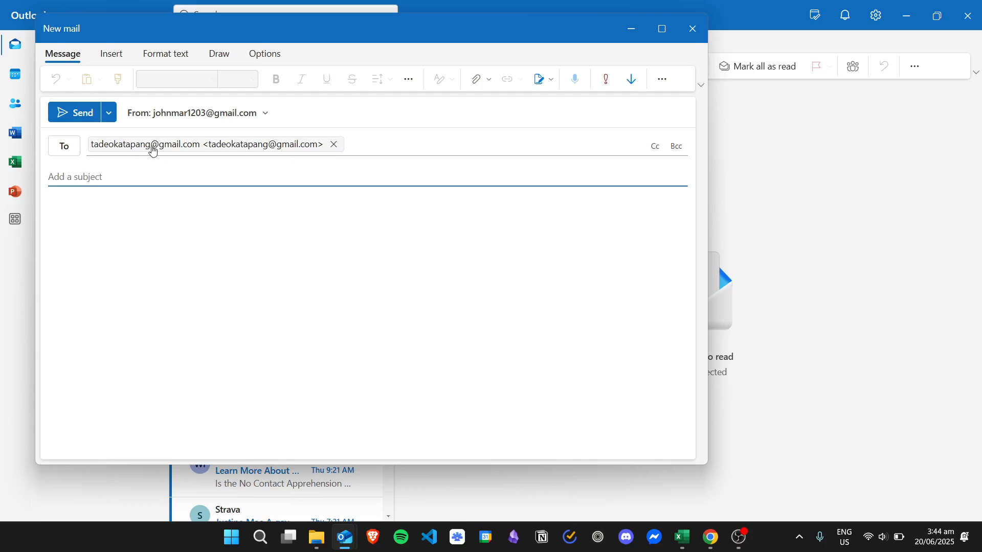
left_click(694, 29)
left_click(970, 15)
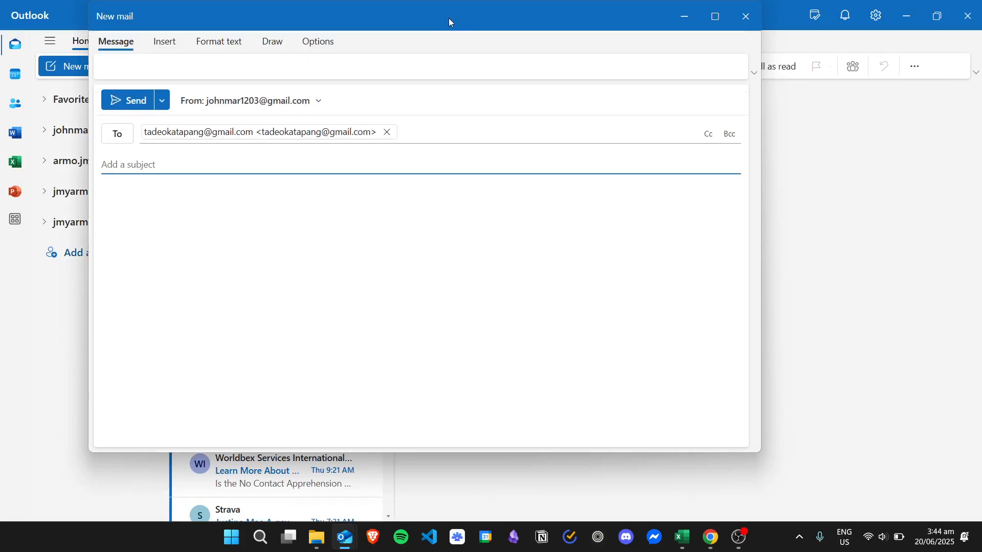
left_click_drag(449, 17, 406, 29)
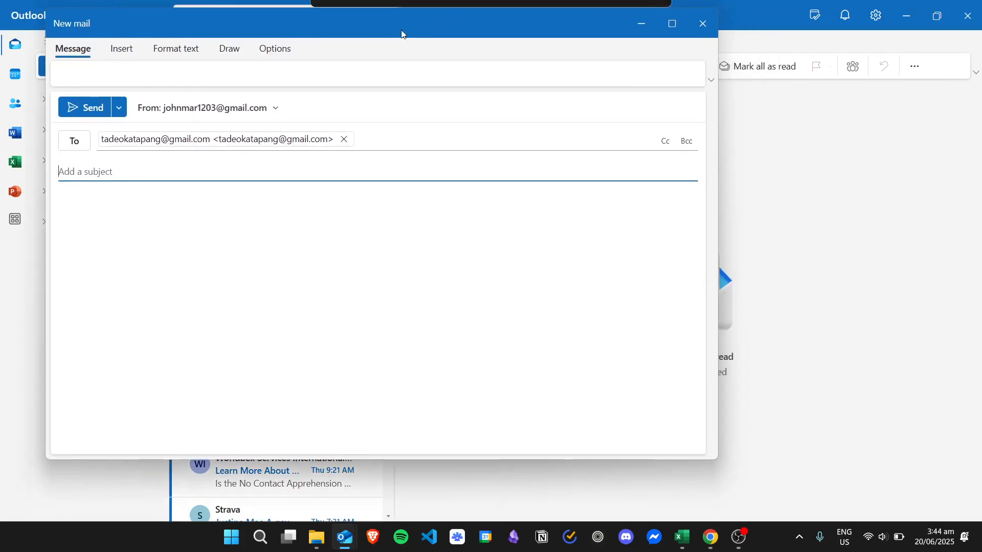
left_click(702, 20)
left_click(970, 11)
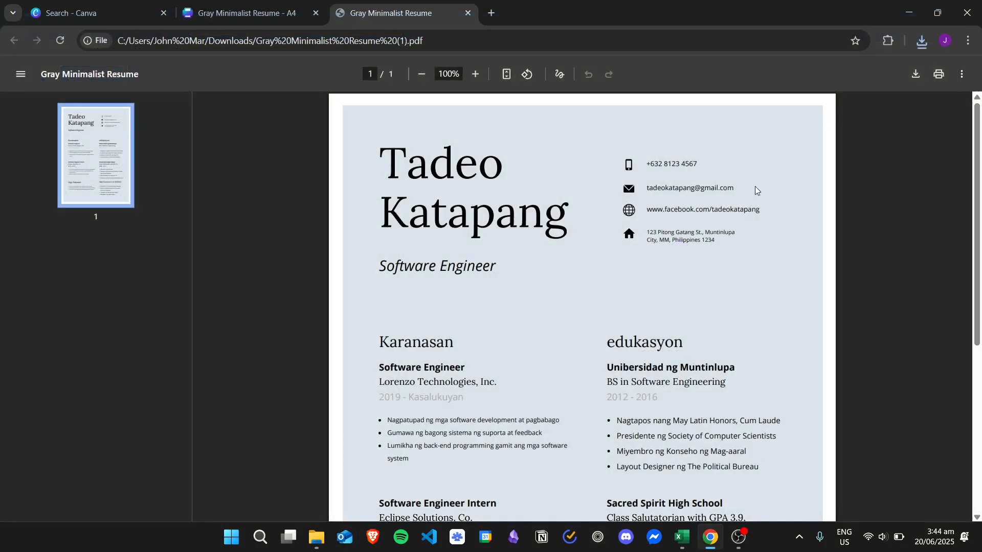
Test the Facebook link in the PDF and return to the PDF tab
left_click(718, 215)
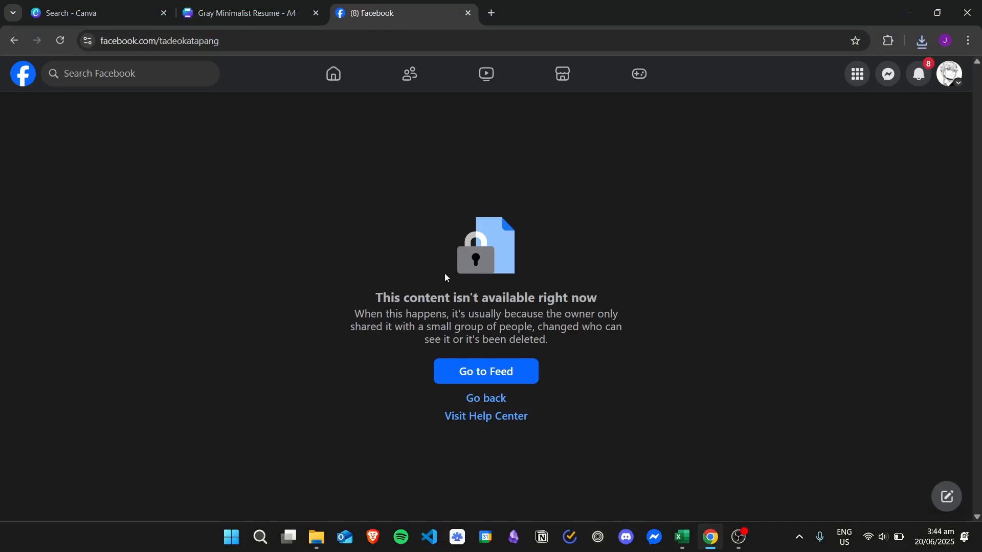
left_click_drag(383, 292, 636, 351)
left_click(678, 221)
left_click(14, 42)
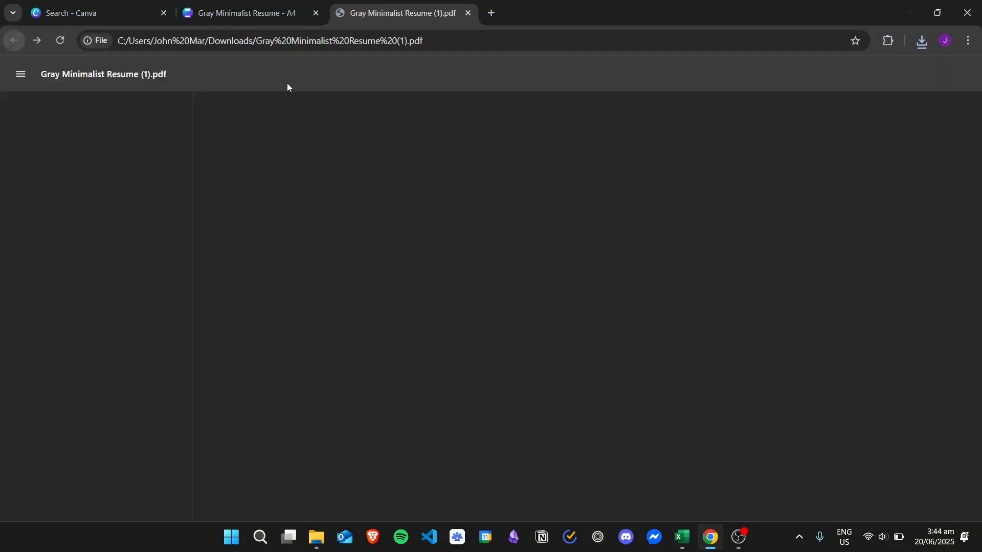
left_click(297, 9)
left_click(388, 13)
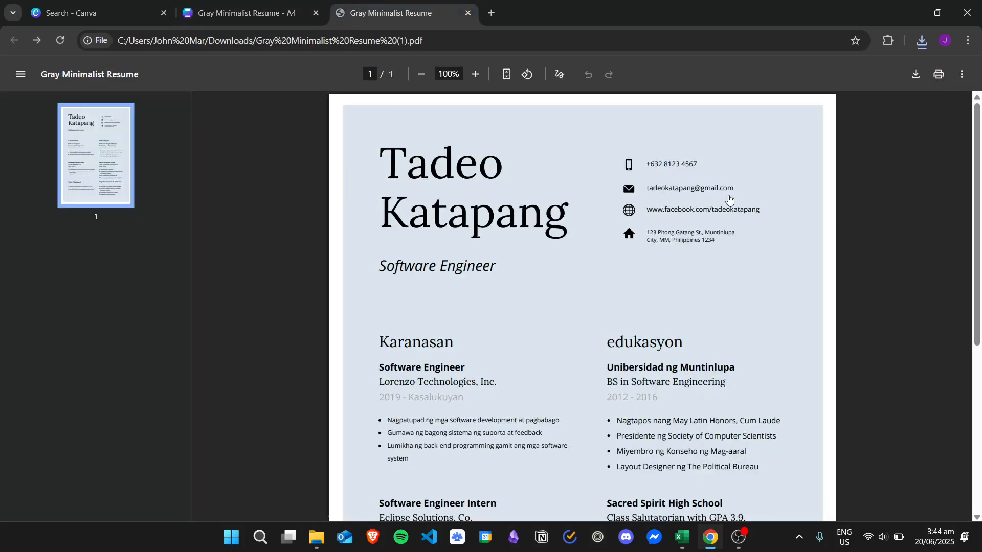